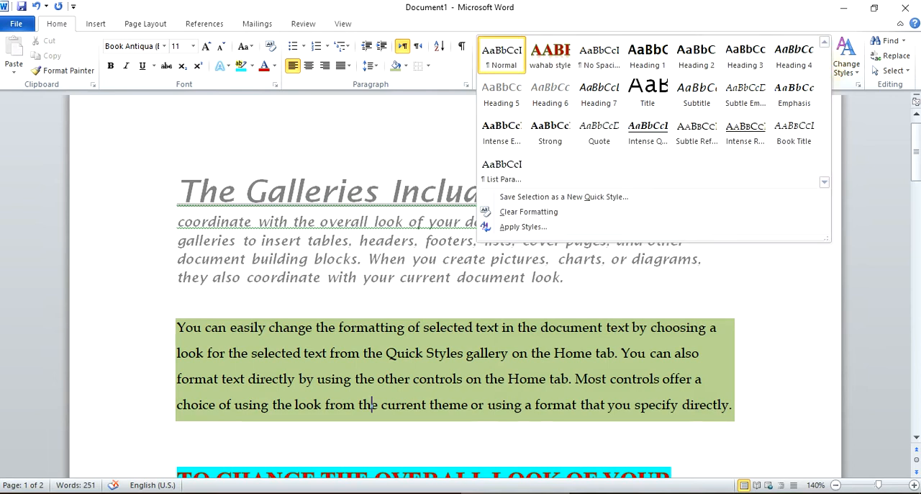
# - Apply the custom red all-caps Quick Style to the green-shaded paragraph beginning "You can easily change"
pyautogui.click(339, 294)
pyautogui.doubleClick(254, 384)
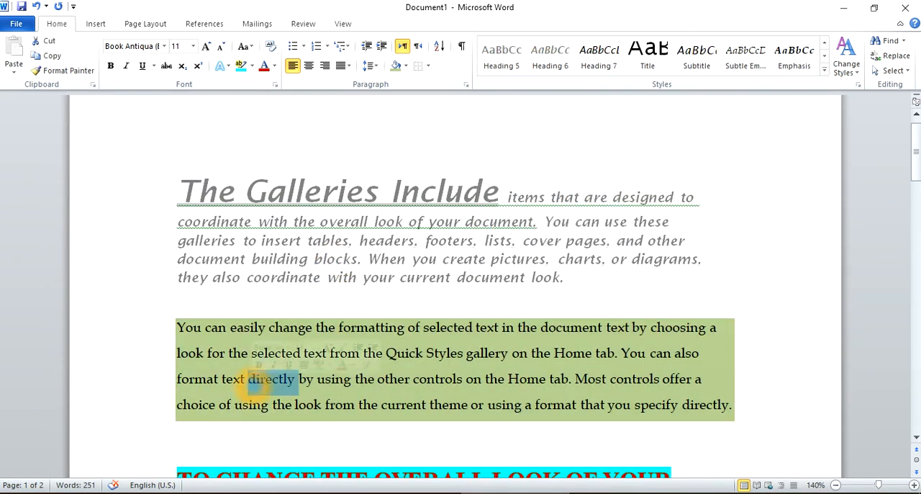
pyautogui.tripleClick(479, 354)
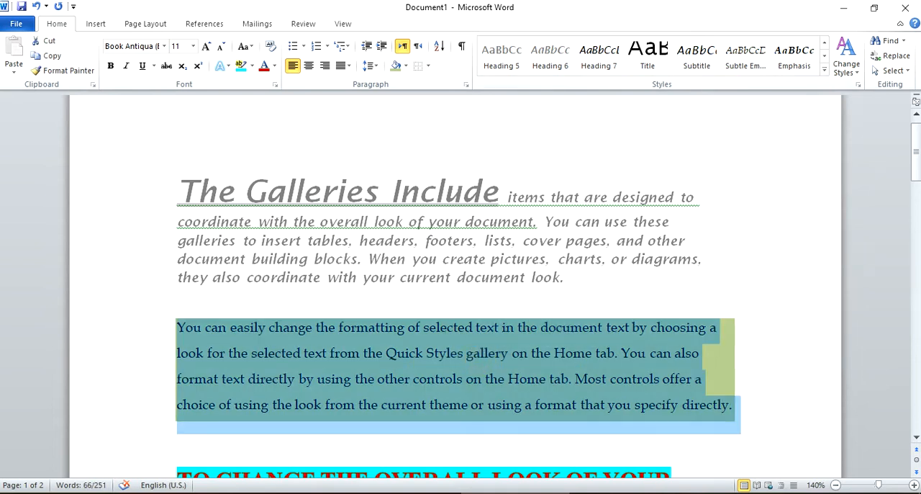
pyautogui.click(825, 69)
pyautogui.click(550, 54)
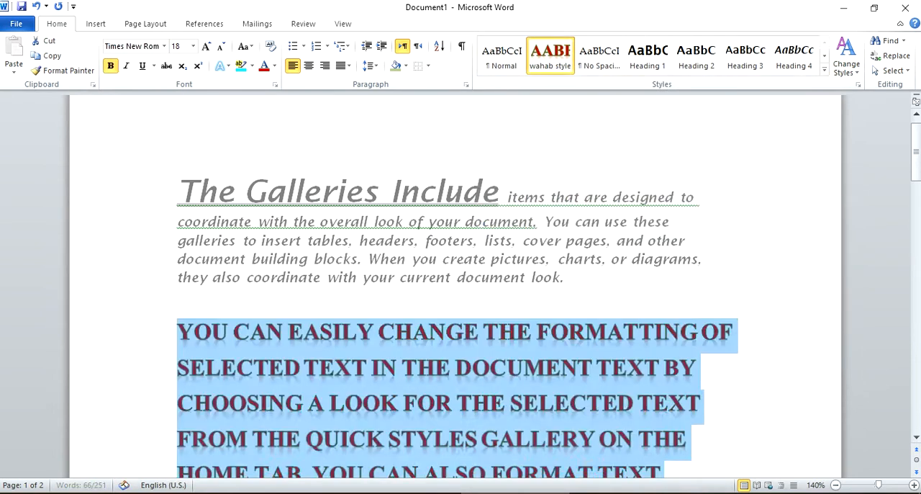
pyautogui.click(349, 220)
pyautogui.scroll(-4, 397, 230)
pyautogui.scroll(-2, 550, 282)
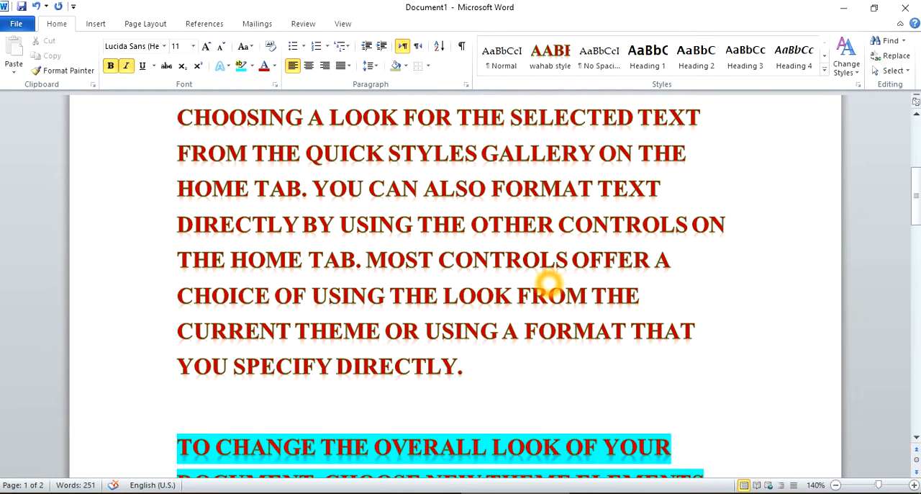
pyautogui.scroll(5, 547, 228)
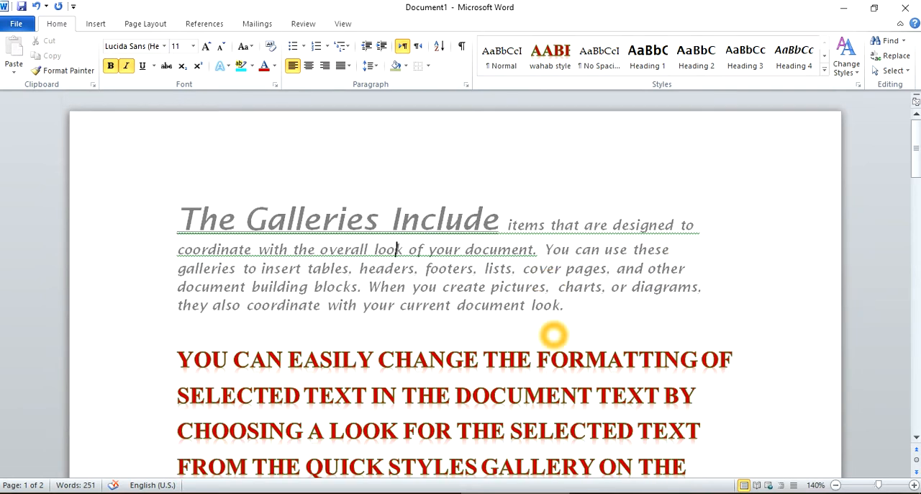
# - Undo the Quick Style applied to the second paragraph and clear the text selection
pyautogui.hotkey('ctrl', 'z')
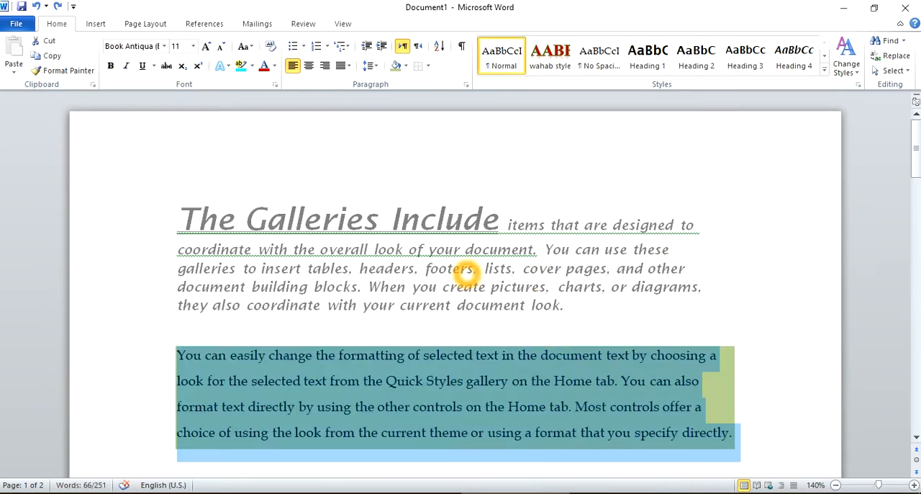
pyautogui.click(620, 282)
pyautogui.scroll(-1, 622, 282)
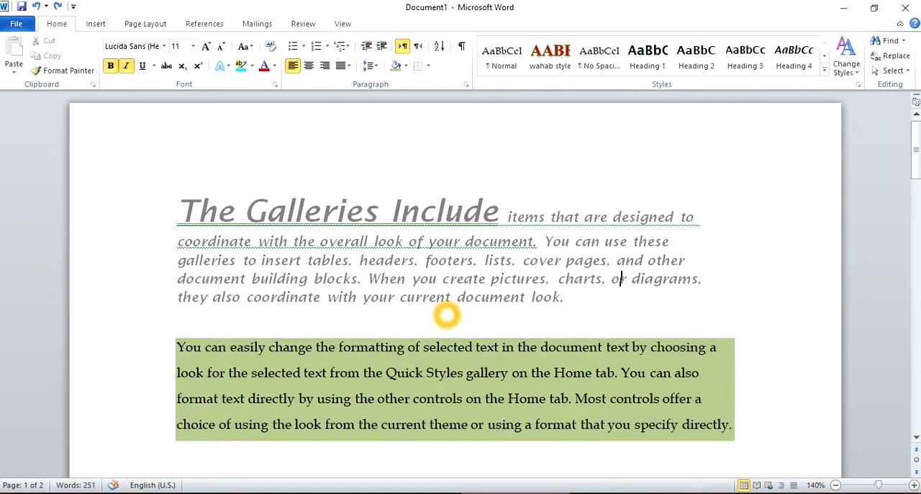
pyautogui.scroll(-1, 447, 313)
pyautogui.moveTo(177, 319); pyautogui.dragTo(269, 320)
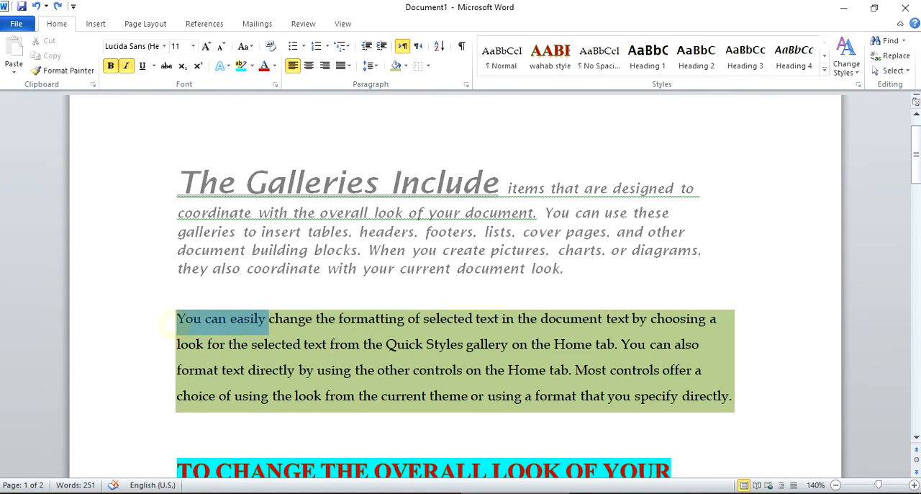
pyautogui.click(423, 344)
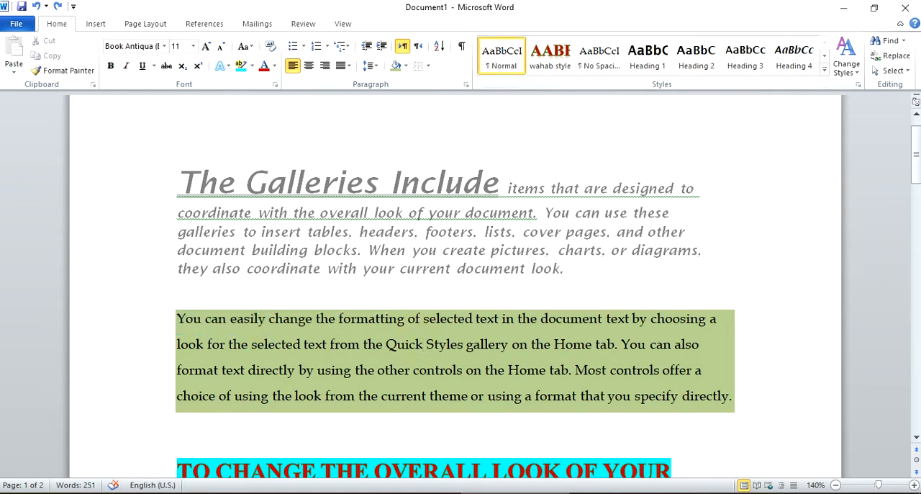
# - Change the document's style set to Modern and review the paragraphs
pyautogui.click(846, 67)
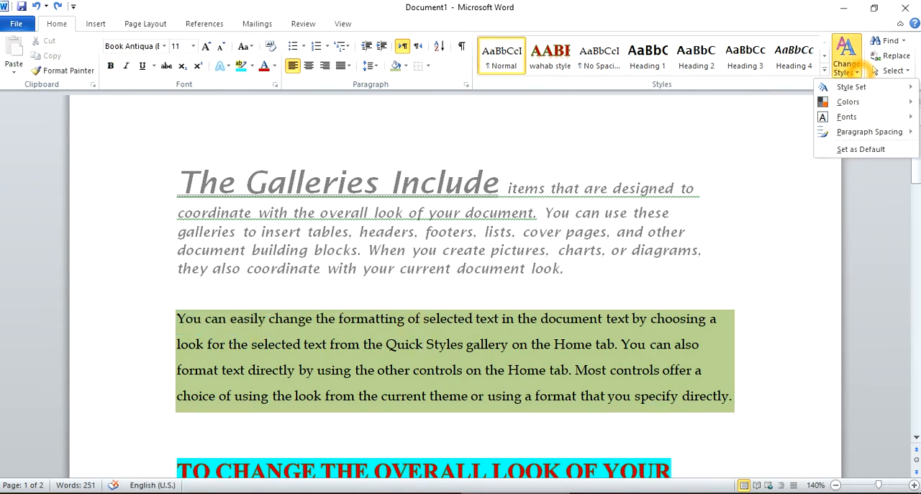
pyautogui.moveTo(867, 86)
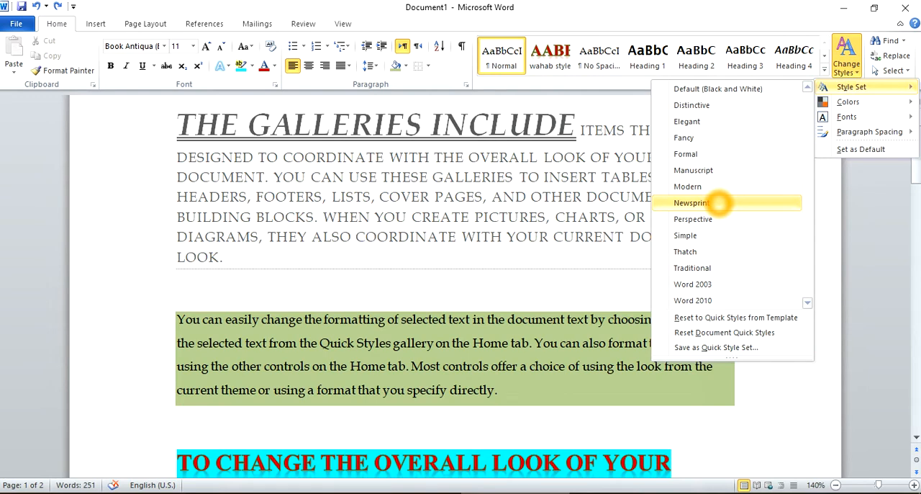
pyautogui.click(718, 188)
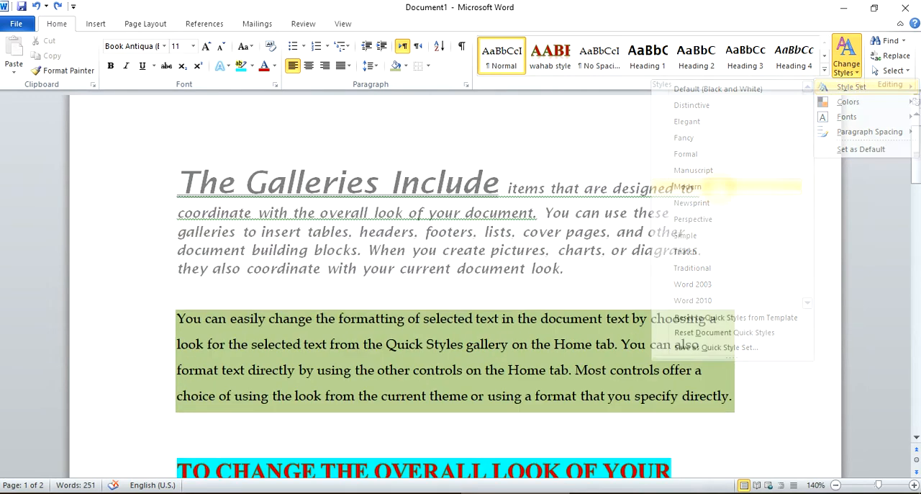
pyautogui.click(524, 271)
pyautogui.scroll(-8, 485, 214)
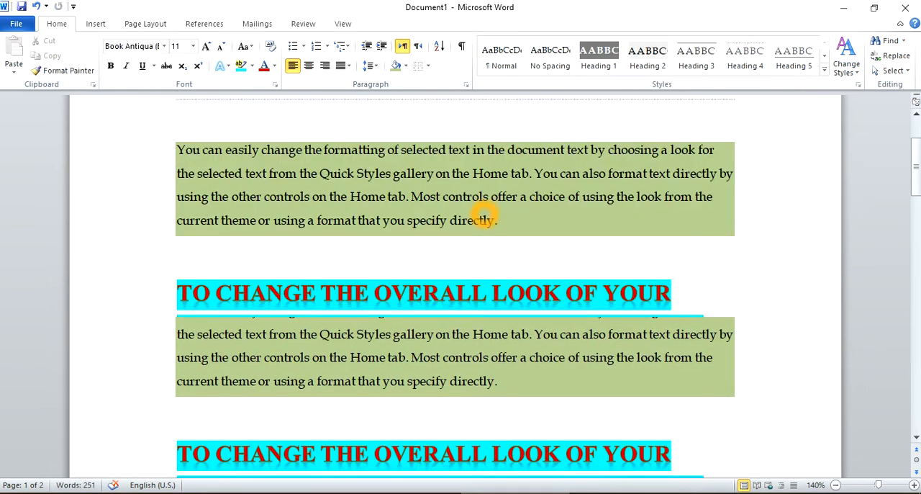
pyautogui.scroll(10, 485, 214)
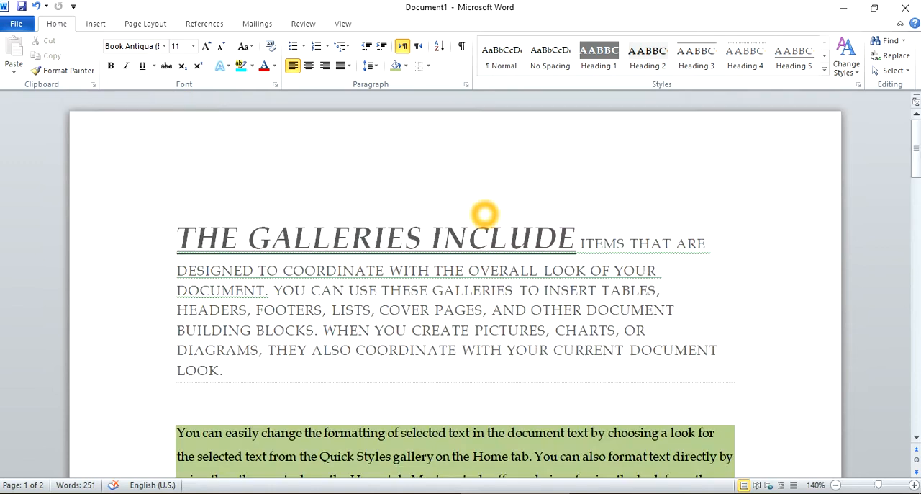
pyautogui.scroll(-8, 485, 215)
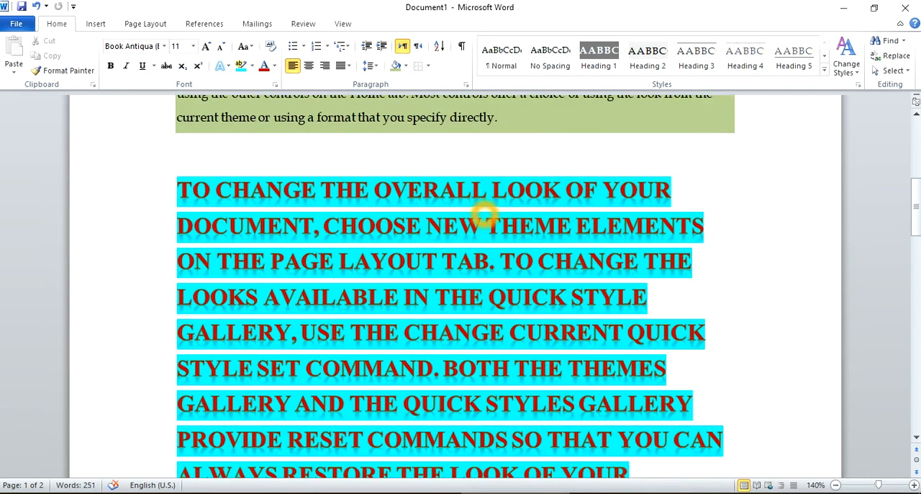
pyautogui.scroll(-3, 484, 213)
pyautogui.scroll(8, 484, 211)
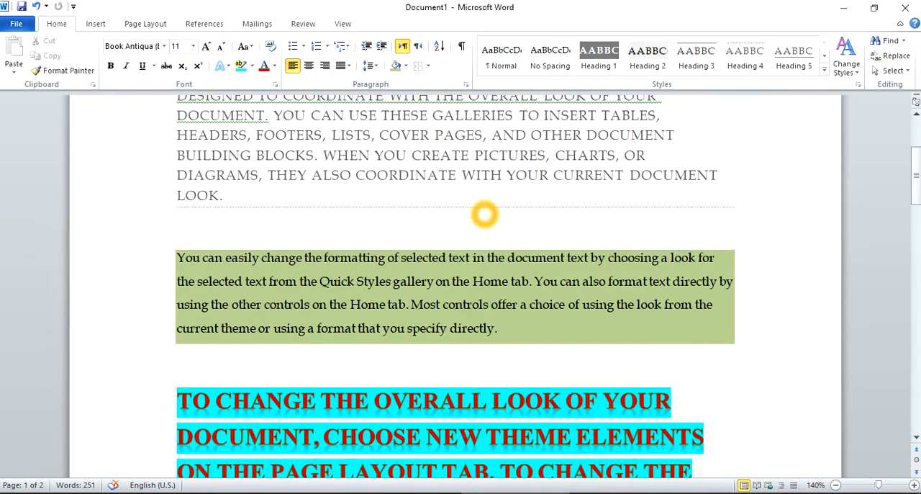
pyautogui.scroll(-8, 486, 212)
pyautogui.scroll(15, 484, 213)
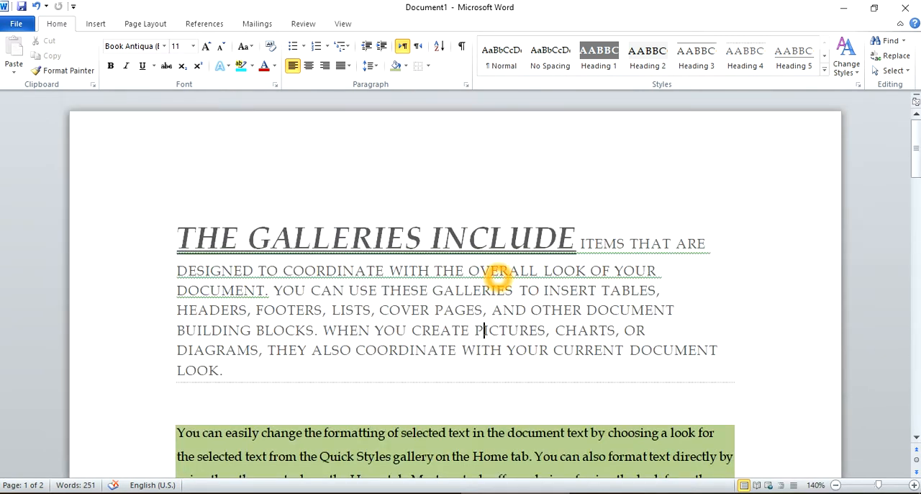
# - Clear all style formatting from the first paragraph, beginning "The Galleries Include", using the full styles list
pyautogui.click(858, 84)
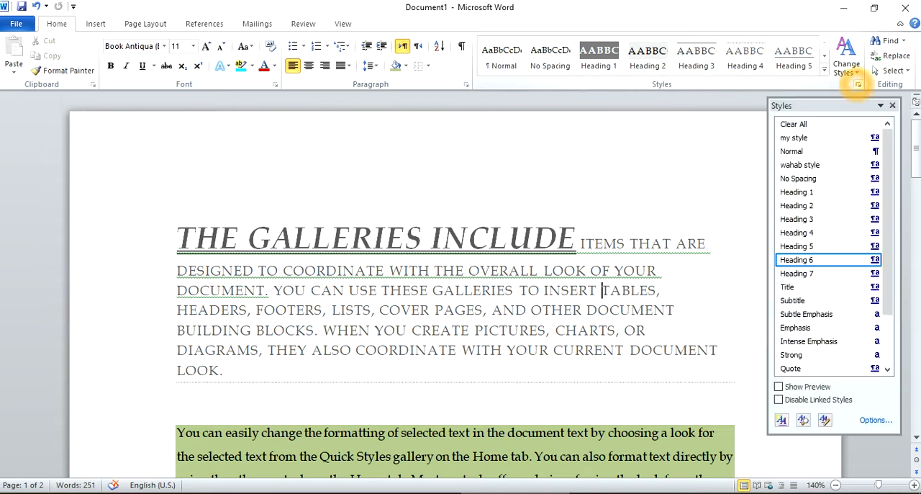
pyautogui.click(819, 124)
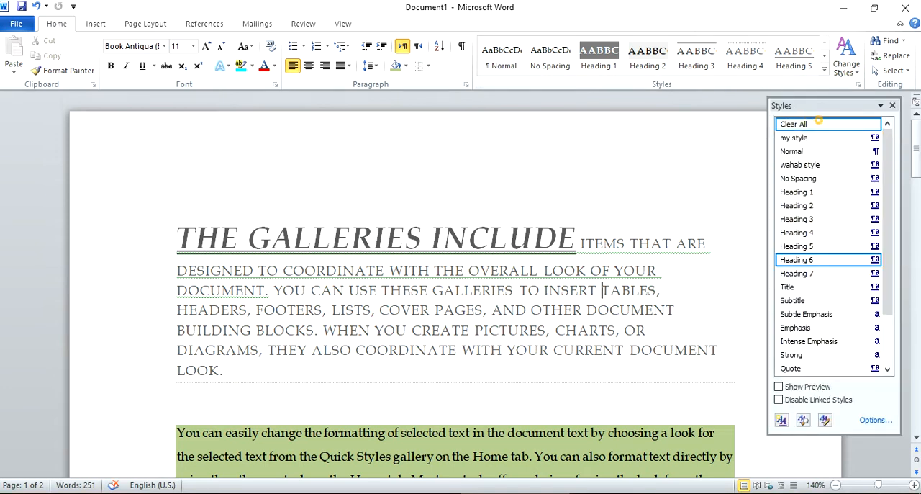
pyautogui.scroll(-1, 487, 288)
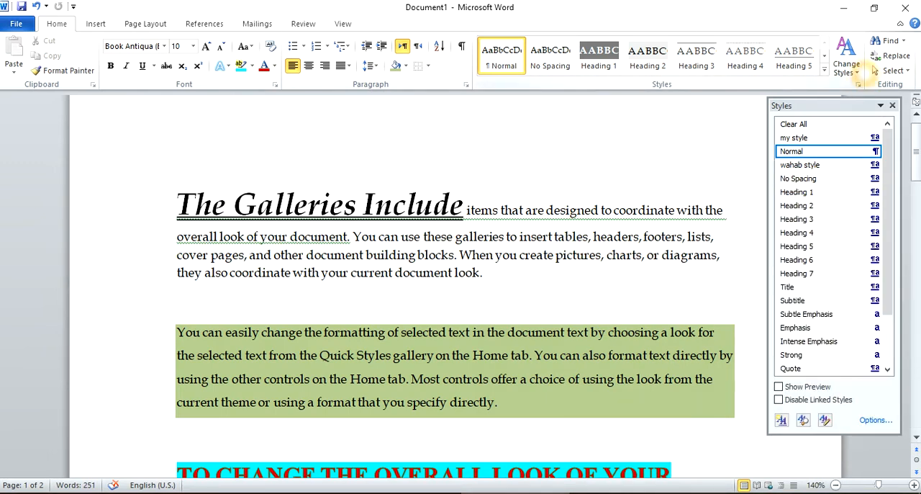
# - Change the document's theme colors to Essential and close the full styles list
pyautogui.click(848, 67)
pyautogui.click(869, 101)
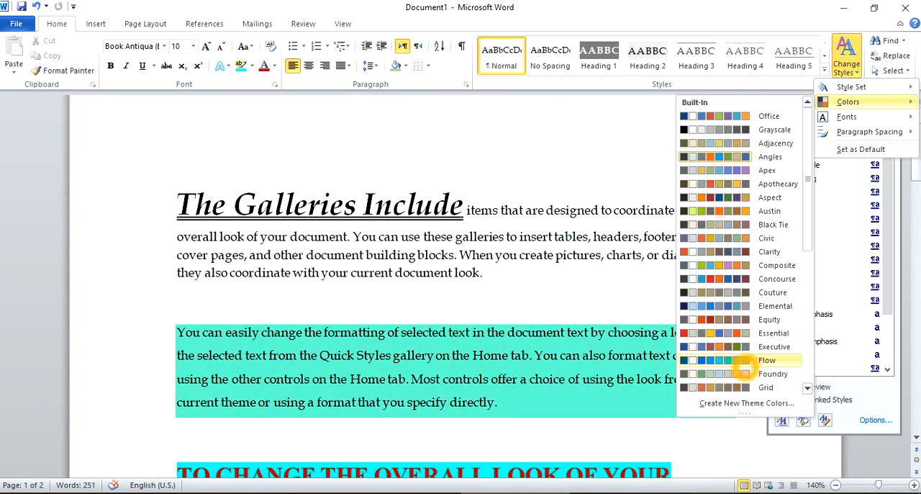
pyautogui.click(745, 333)
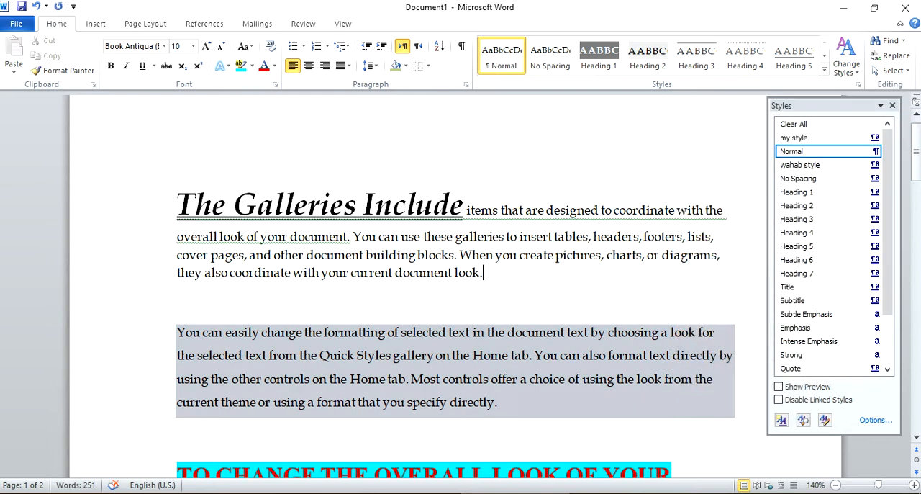
pyautogui.scroll(1, 547, 272)
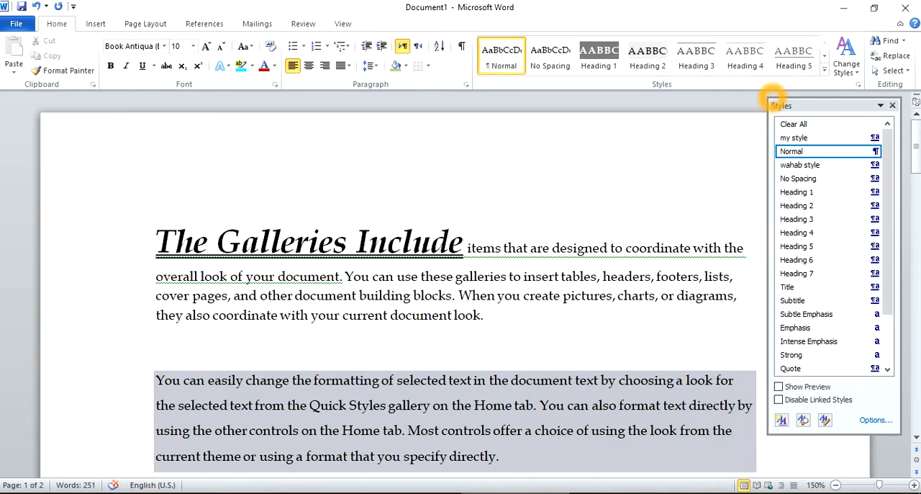
pyautogui.click(892, 105)
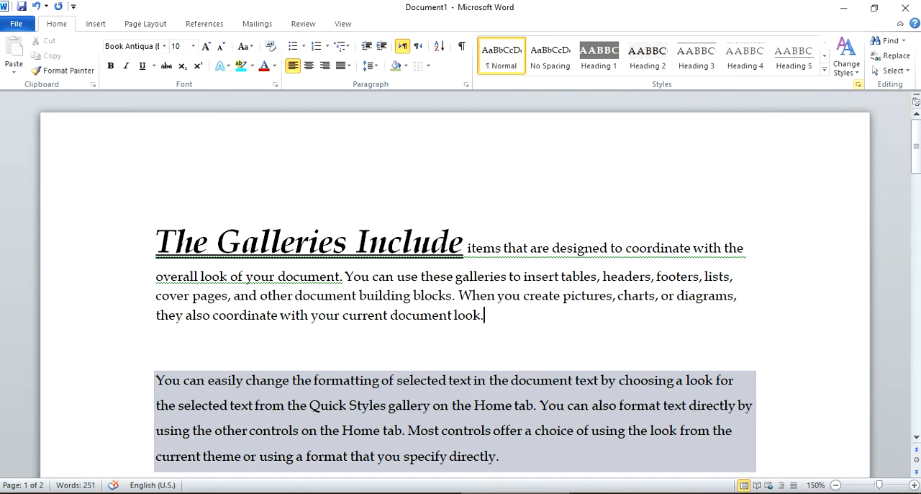
# - Change the document's theme fonts to Office Classic 2 and review the text
pyautogui.click(855, 69)
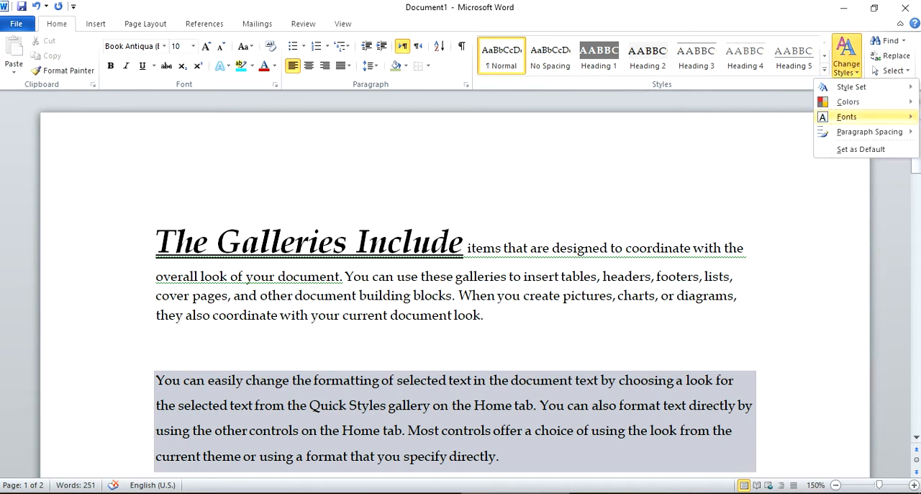
pyautogui.moveTo(847, 117)
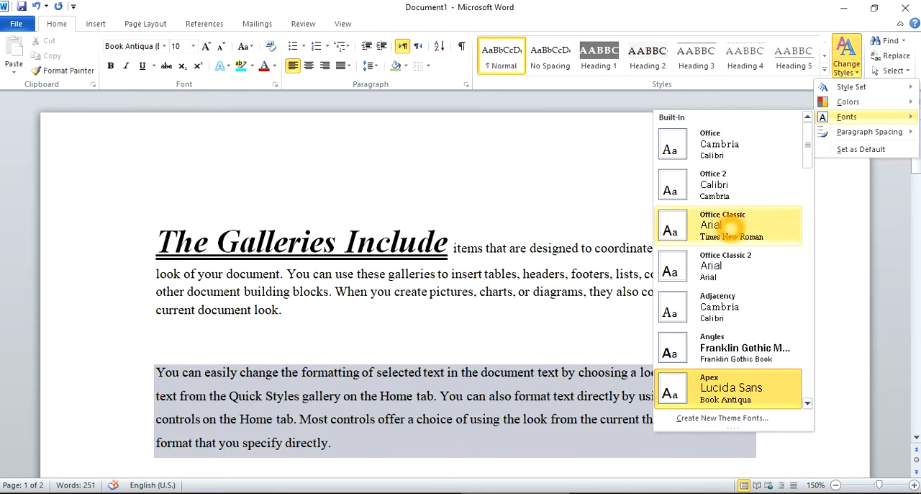
pyautogui.click(728, 259)
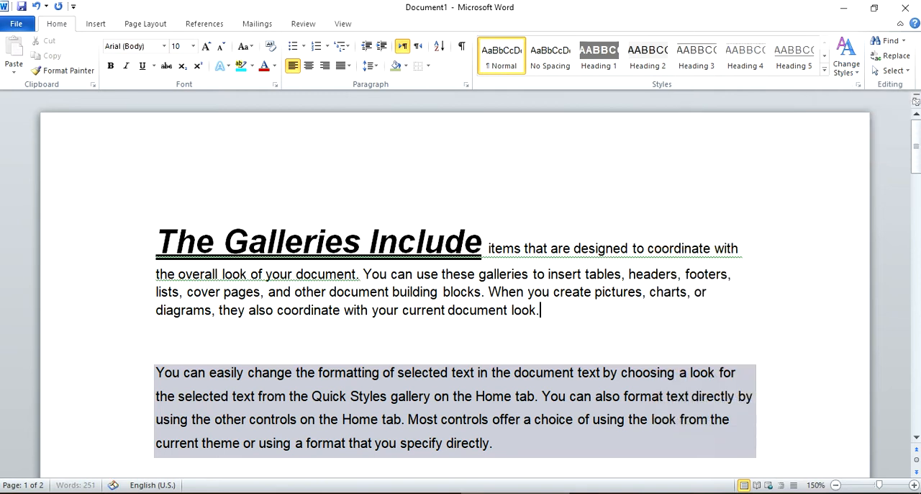
pyautogui.scroll(-2, 466, 293)
pyautogui.scroll(-2, 468, 298)
pyautogui.scroll(4, 472, 295)
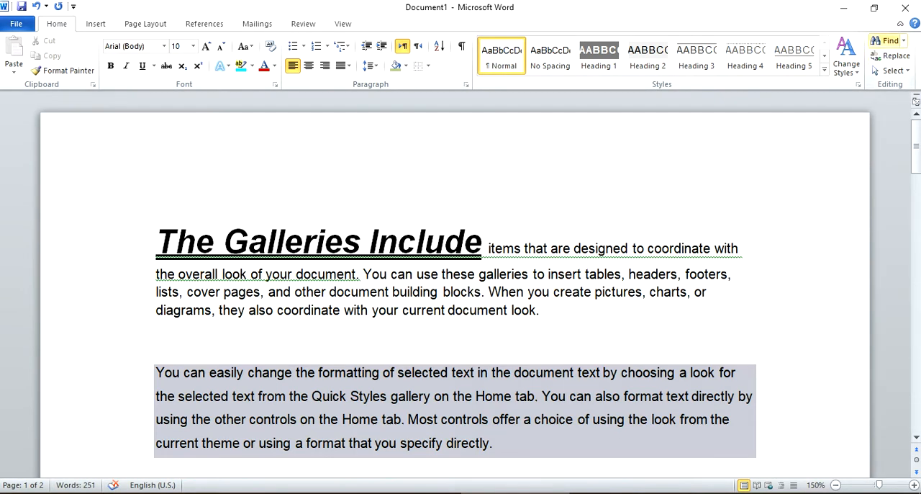
# - Search the document for the word "insert" and look at the highlighted matches
pyautogui.click(904, 41)
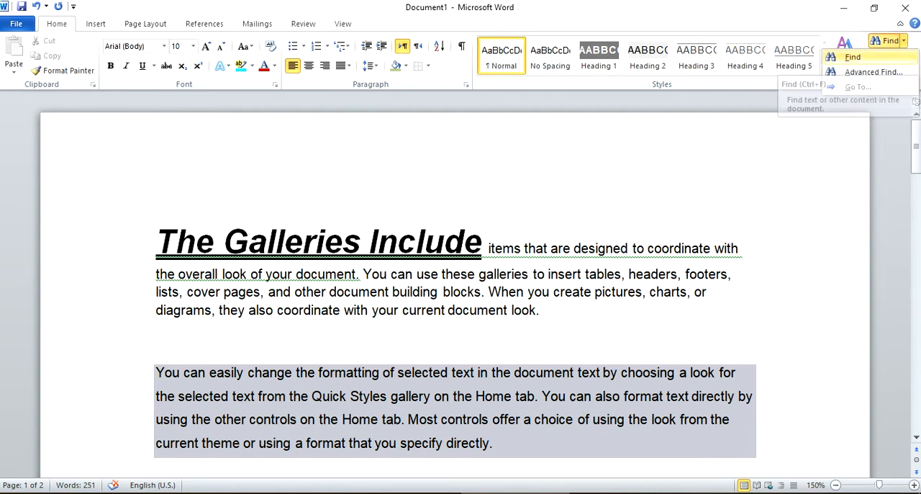
pyautogui.click(848, 60)
pyautogui.write('insert')
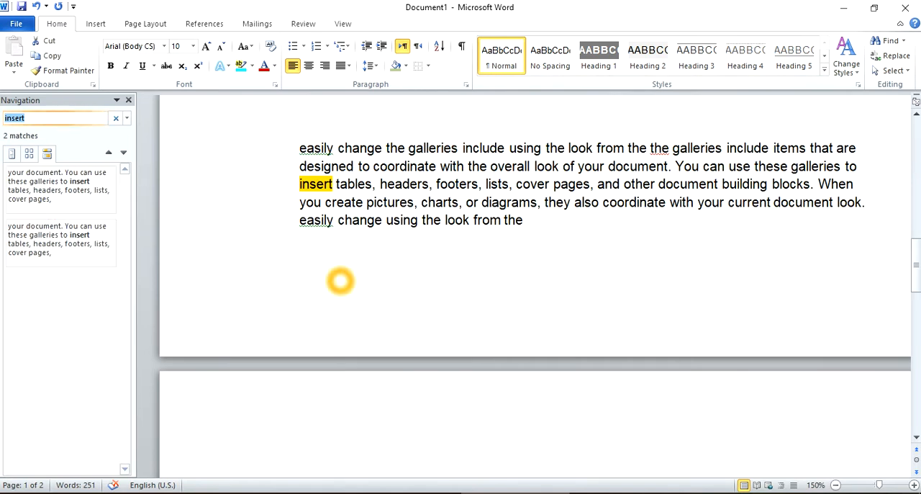
pyautogui.click(533, 222)
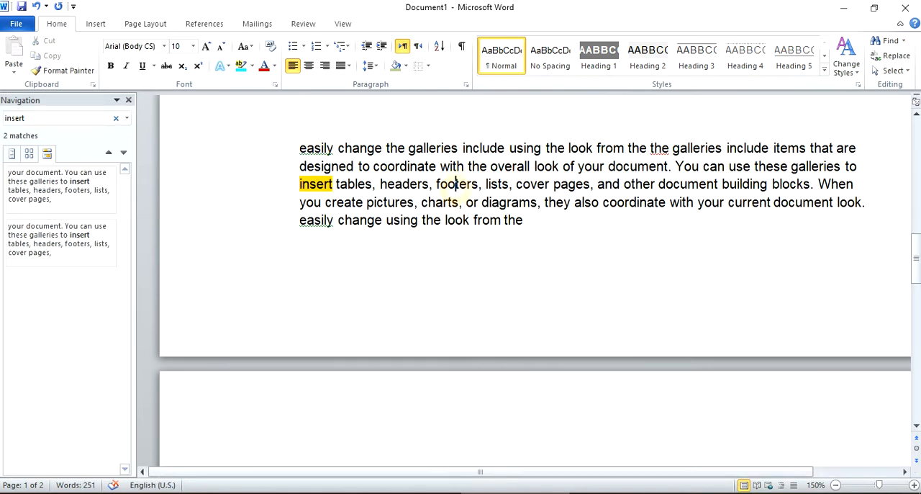
pyautogui.scroll(10, 455, 188)
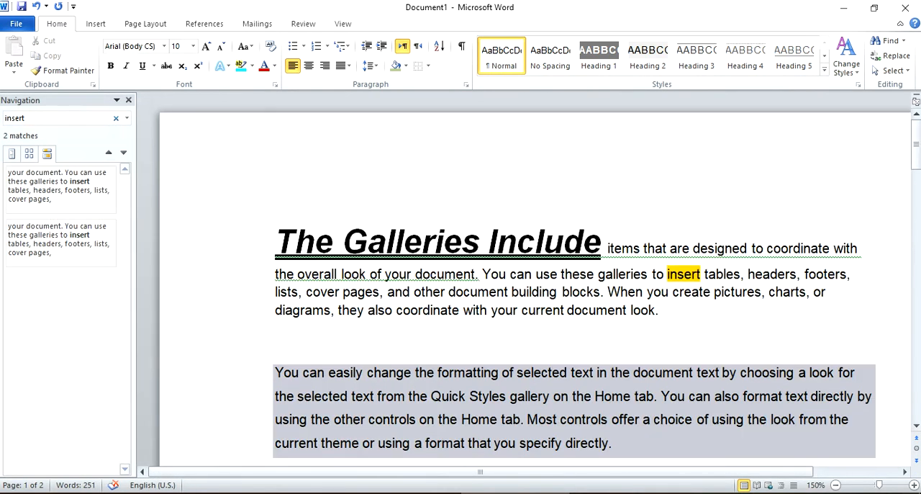
# - Search the document for the word "items" and look through its highlighted occurrences
pyautogui.click(40, 119)
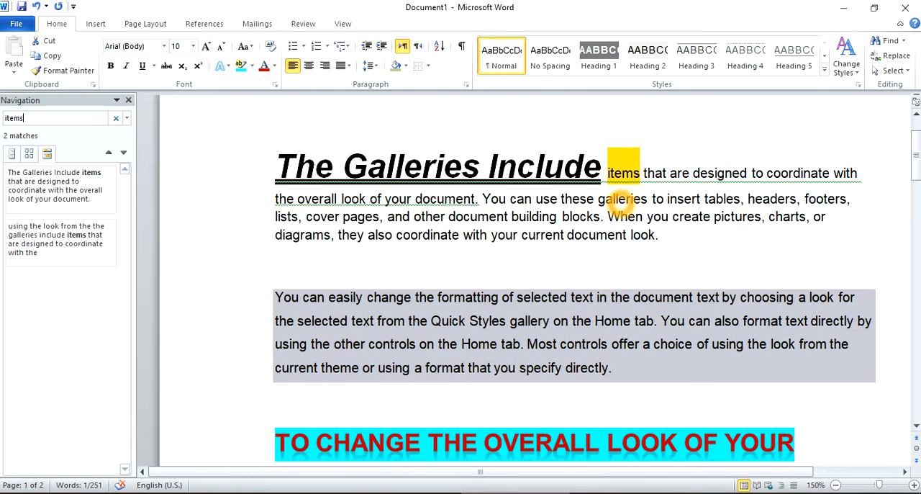
pyautogui.scroll(2, 621, 204)
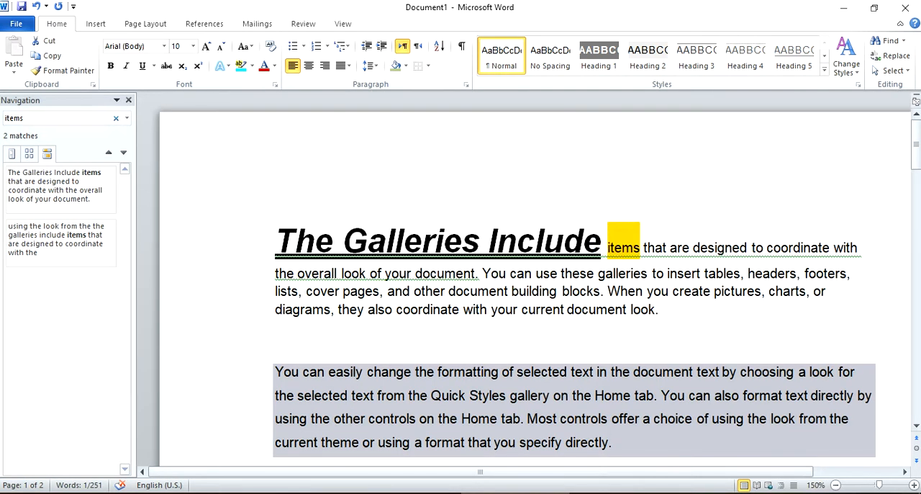
pyautogui.scroll(-15, 625, 277)
pyautogui.scroll(3, 625, 279)
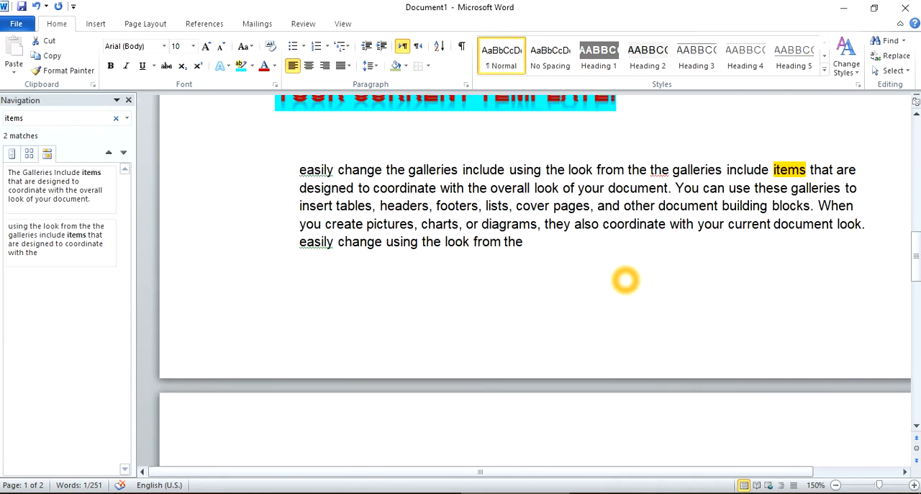
# - Replace every occurrence of "items" with "details" throughout the document, including from its beginning, and close the replacement dialog
pyautogui.scroll(5, 735, 208)
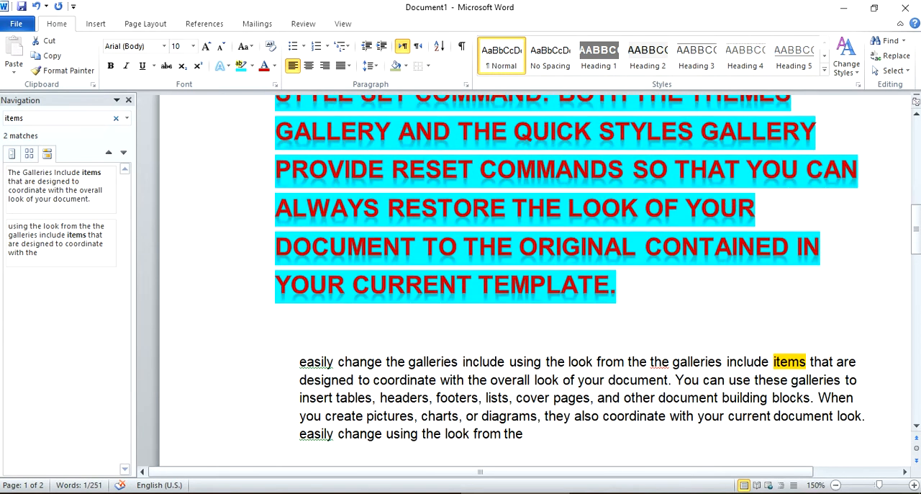
pyautogui.scroll(7, 571, 280)
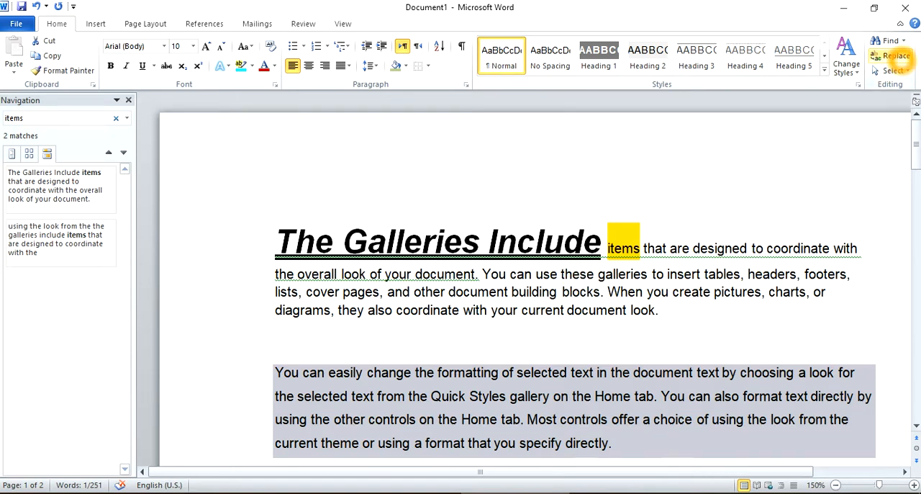
pyautogui.click(897, 56)
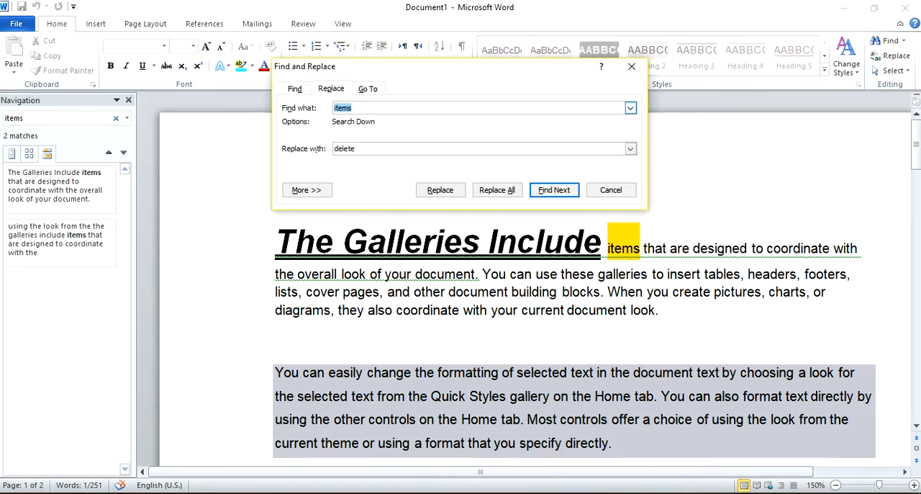
pyautogui.doubleClick(372, 150)
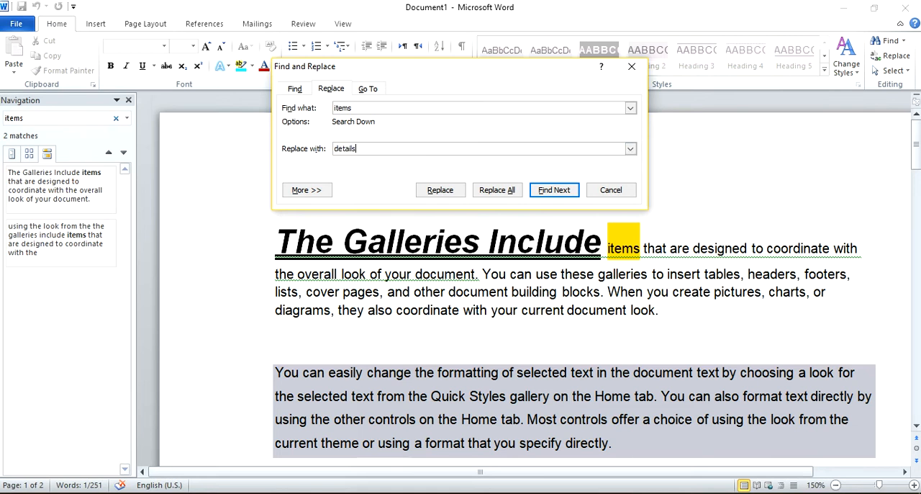
pyautogui.click(435, 191)
pyautogui.click(499, 188)
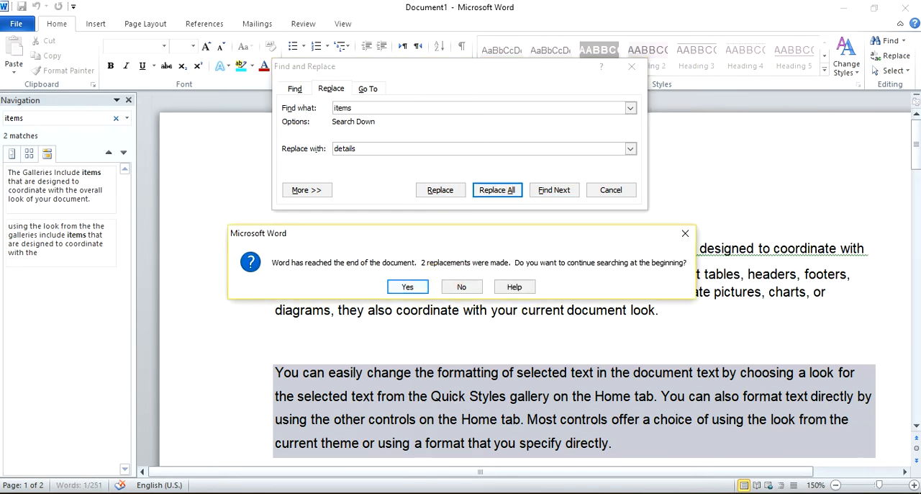
pyautogui.click(409, 287)
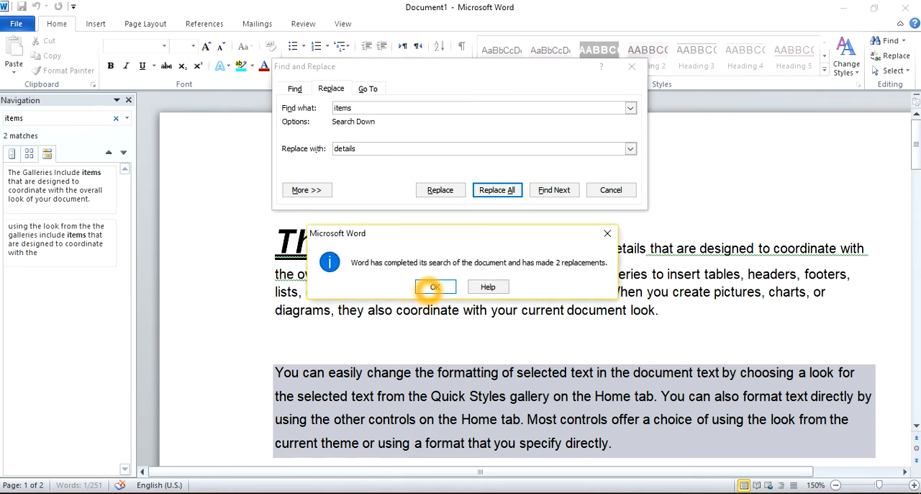
pyautogui.click(430, 291)
pyautogui.click(626, 192)
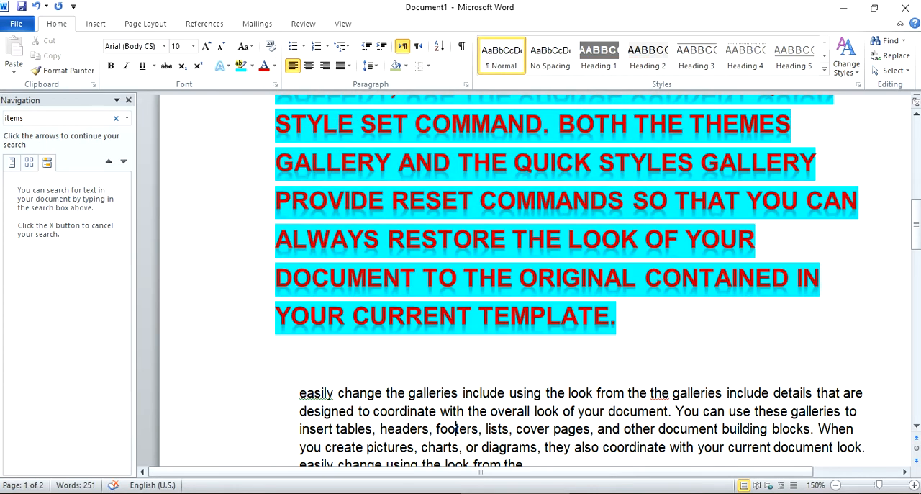
# - Check the replaced word in the last paragraph and beside the opening heading
pyautogui.click(611, 216)
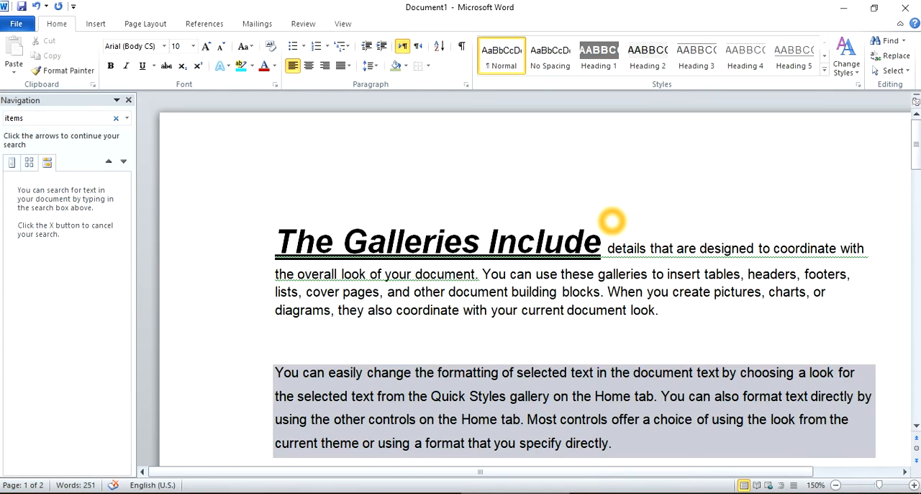
pyautogui.doubleClick(629, 248)
pyautogui.click(580, 277)
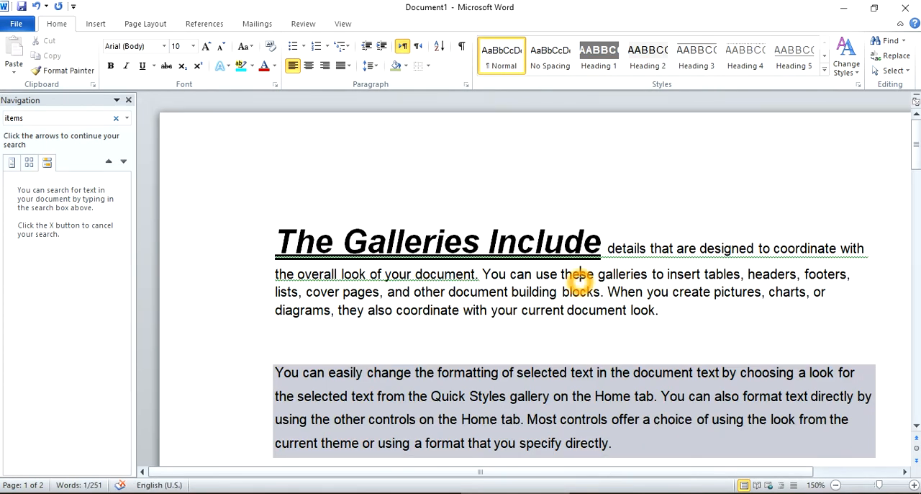
# - Select the document's entire contents and clear the selection again
pyautogui.click(901, 69)
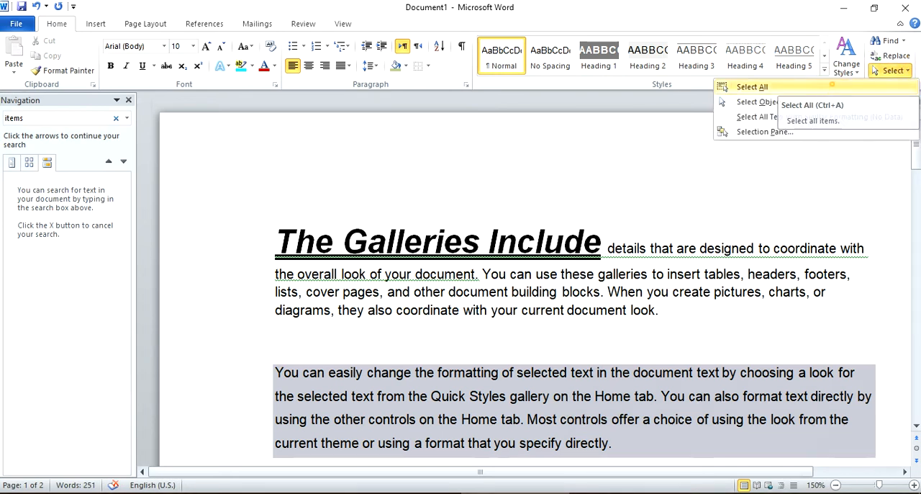
pyautogui.click(752, 87)
pyautogui.click(596, 310)
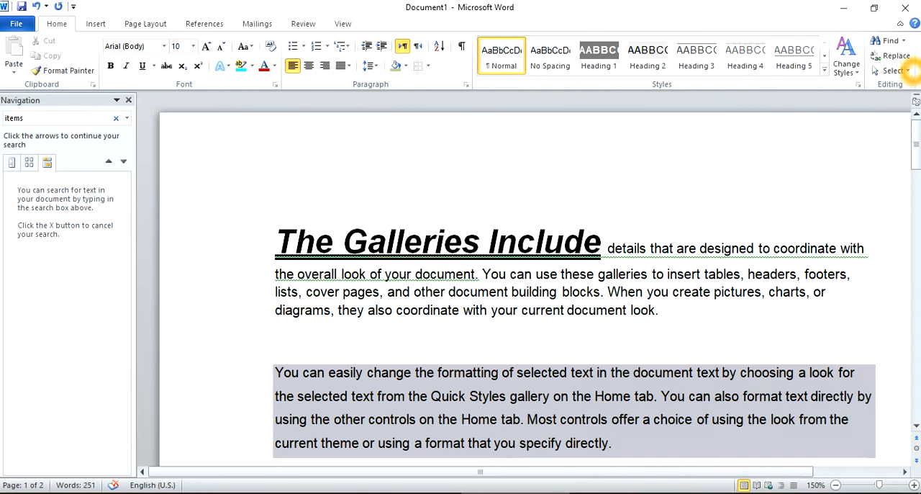
# - Look over the available selection options and close the Navigation pane
pyautogui.click(892, 70)
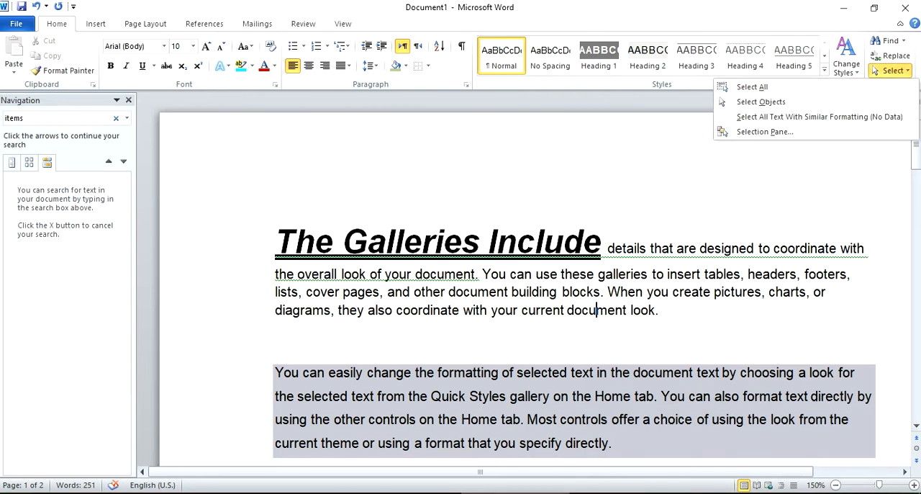
pyautogui.click(671, 264)
pyautogui.click(226, 213)
pyautogui.click(128, 100)
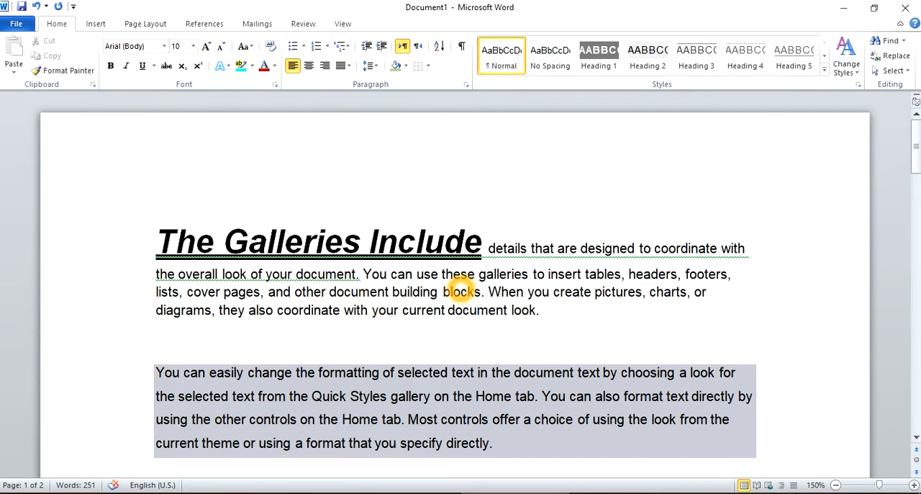
# - Review the document's text down to the final paragraph and back up to the opening heading
pyautogui.scroll(-5, 461, 289)
pyautogui.scroll(-12, 461, 289)
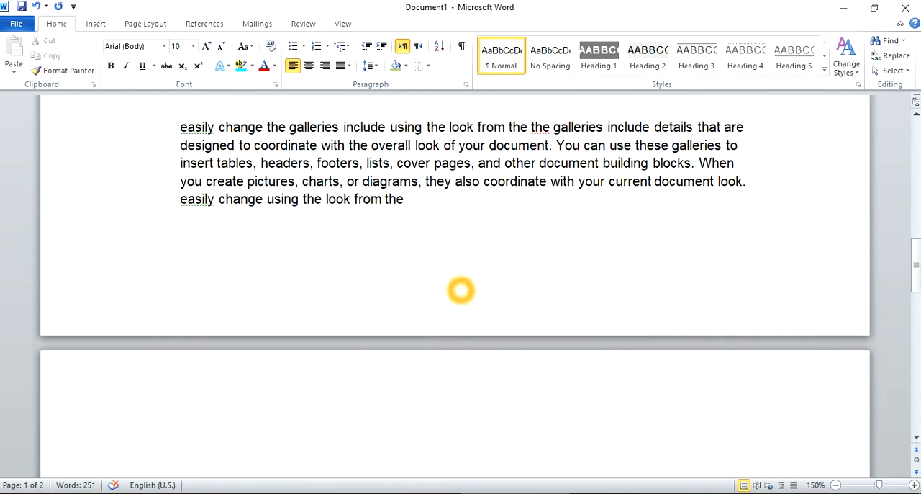
pyautogui.click(419, 145)
pyautogui.scroll(15, 416, 155)
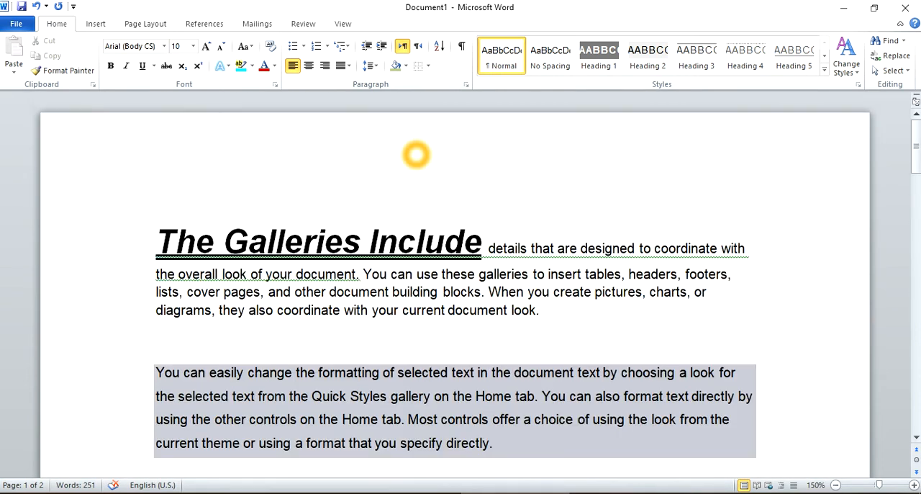
pyautogui.click(487, 291)
pyautogui.click(517, 311)
pyautogui.click(555, 314)
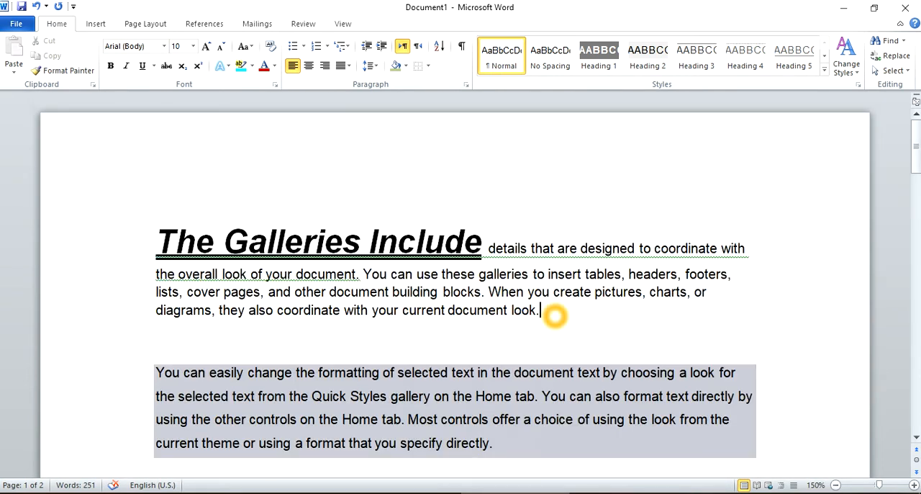
pyautogui.click(445, 310)
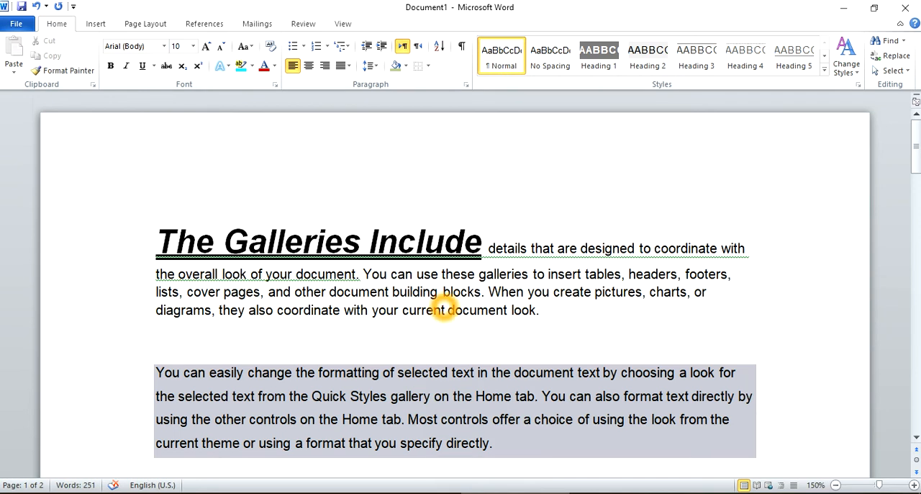